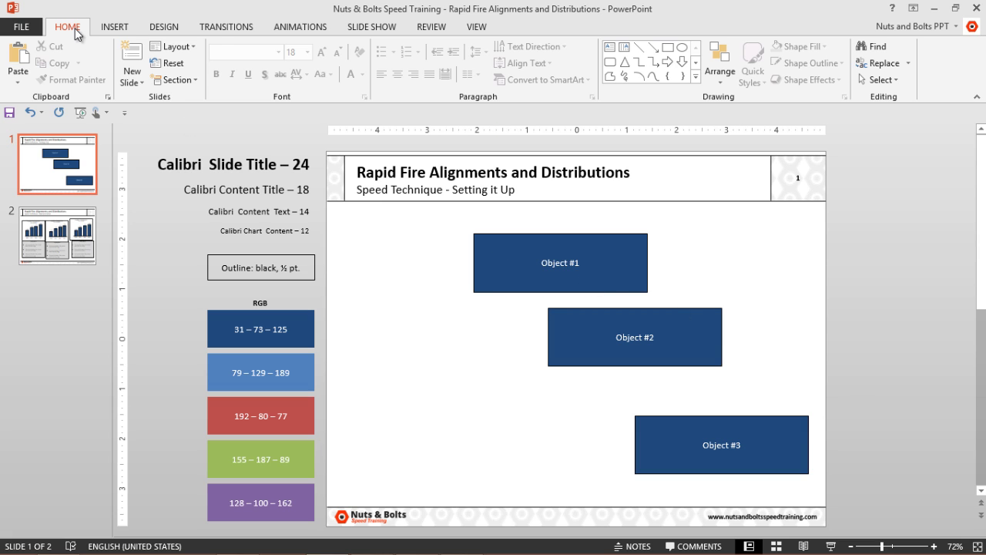
- Pin the Align command from Home > Arrange to the Quick Access Toolbar
left_click(720, 76)
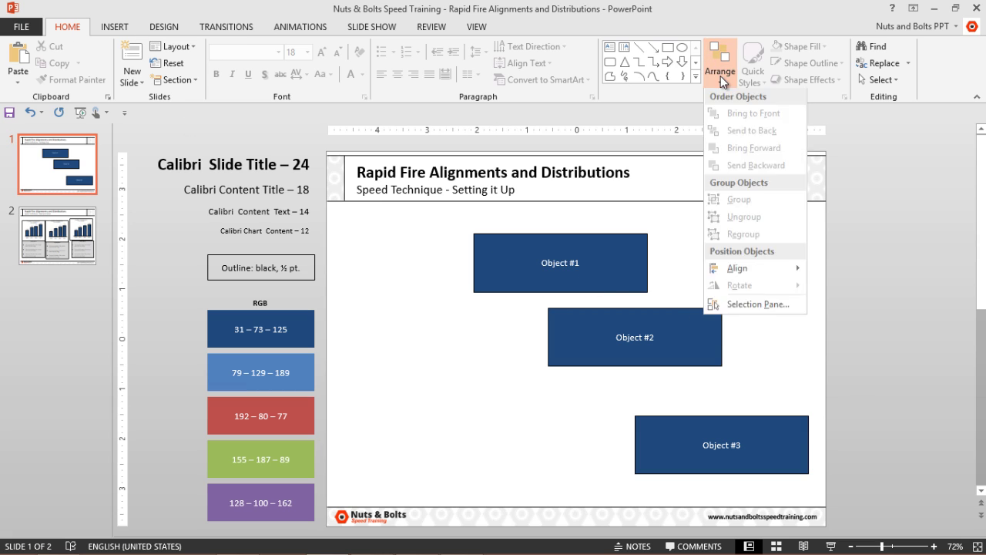
right_click(734, 270)
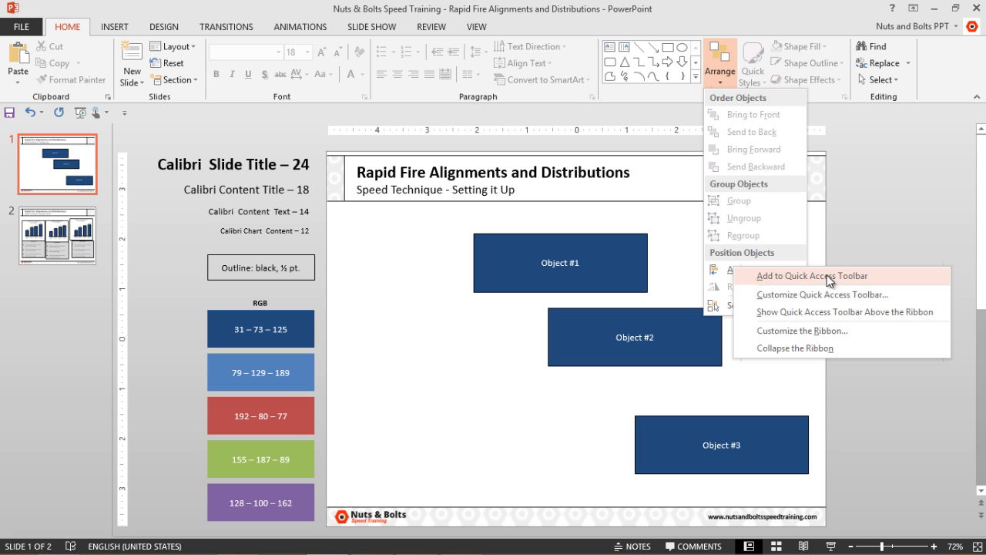
left_click(869, 275)
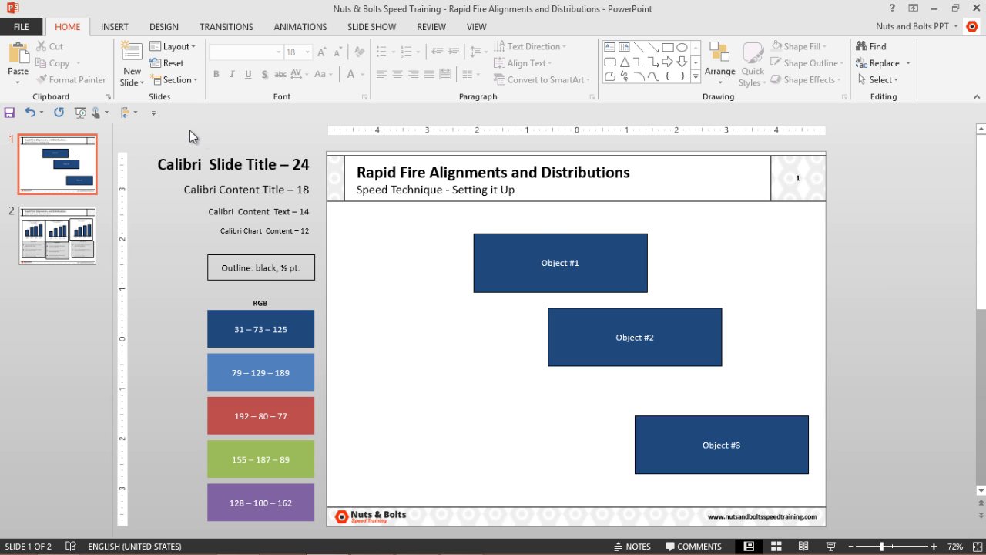
- Remove Save, Undo, Redo, Start From Beginning and Touch/Mouse Mode from the Quick Access Toolbar
left_click(154, 113)
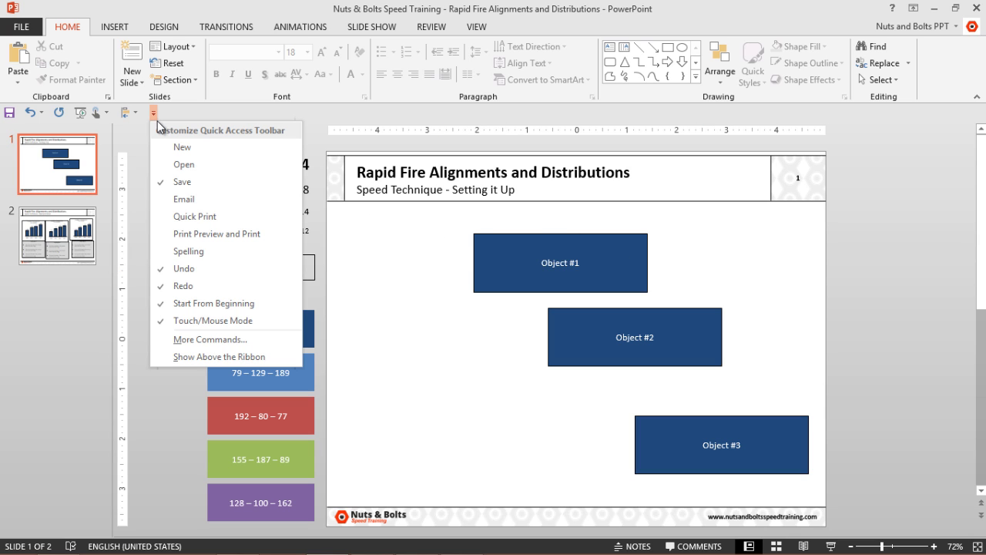
left_click(224, 337)
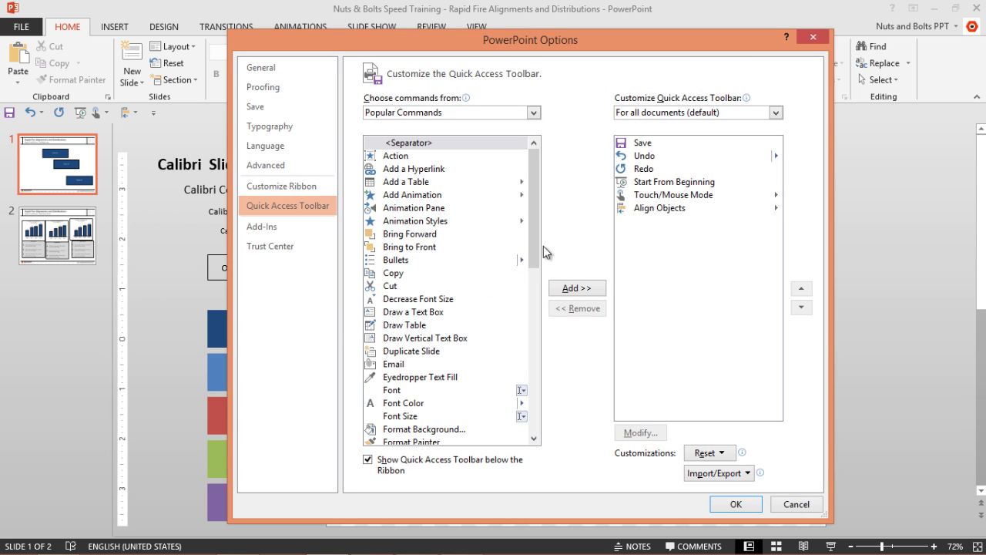
left_click(660, 146)
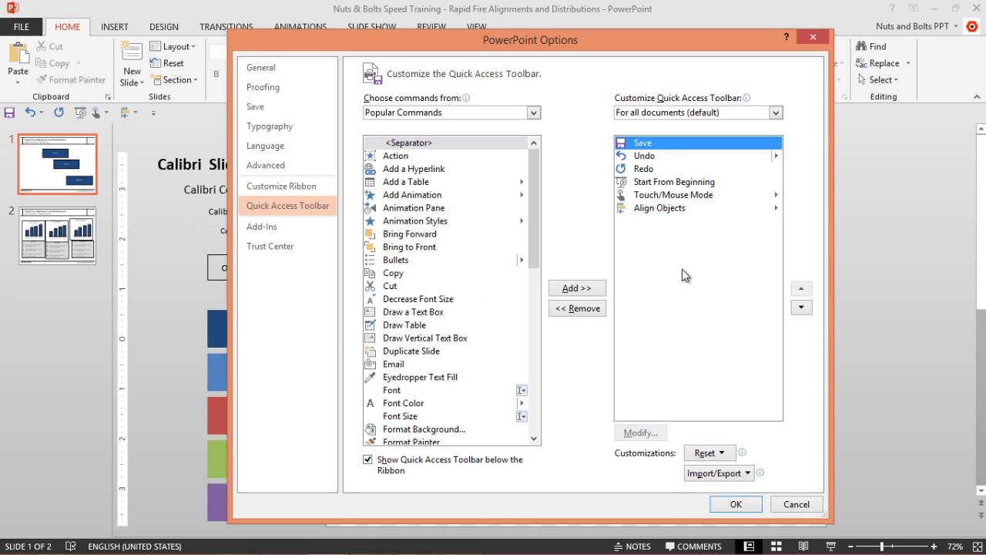
left_click(577, 310)
left_click(577, 311)
left_click(577, 310)
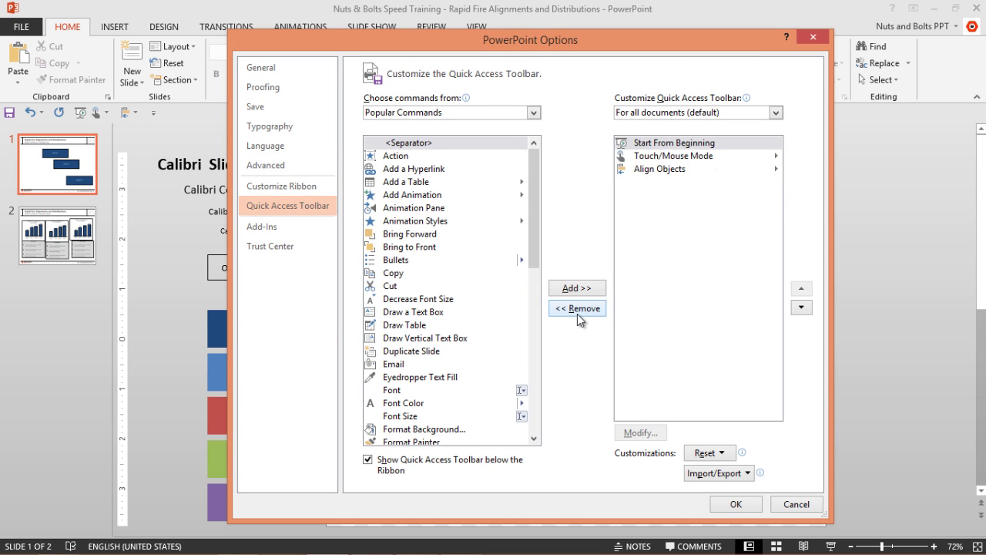
left_click(577, 311)
left_click(577, 310)
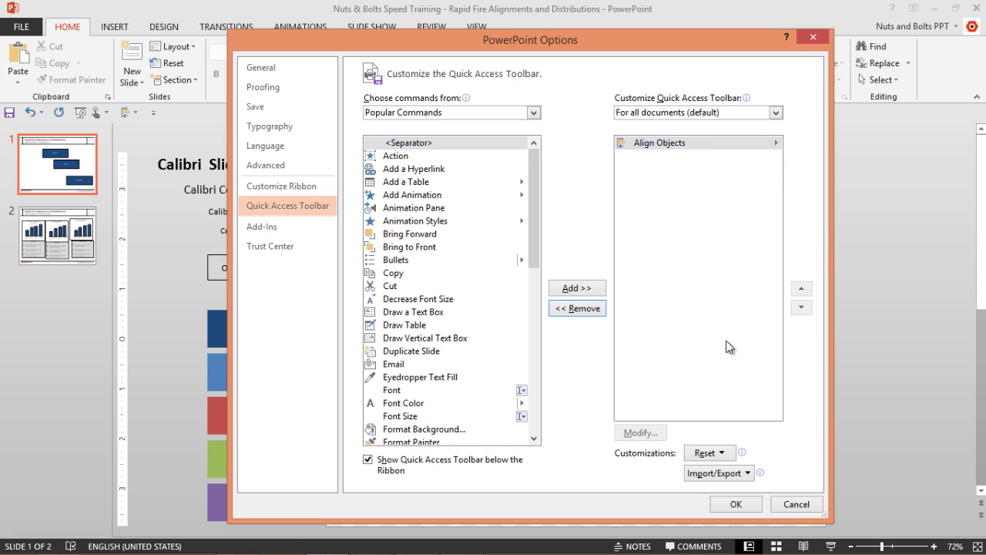
left_click(757, 505)
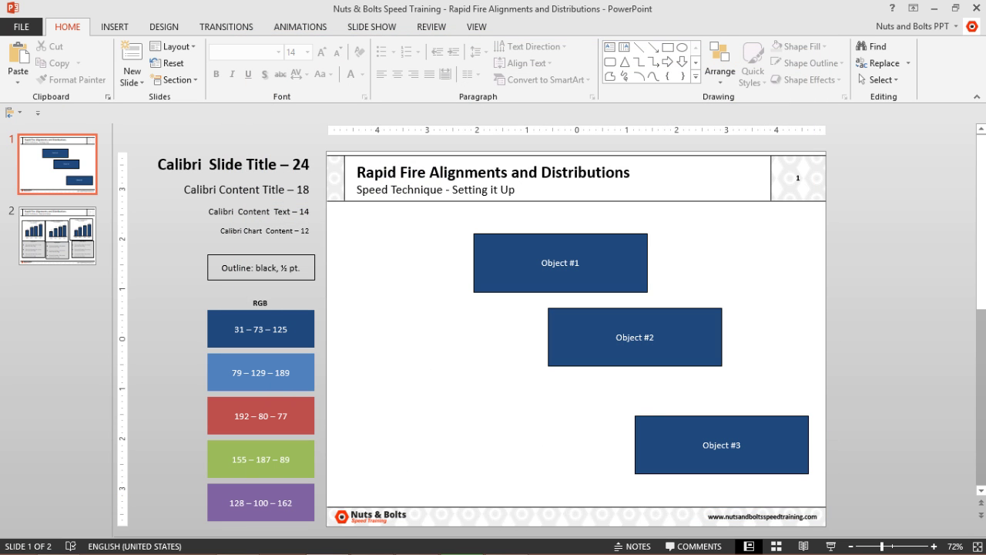
- Select Objects #1, #2 and #3 and Align Left them with Alt, 1, L
left_click(715, 443)
left_click(710, 311, "shift")
left_click(641, 251, "shift")
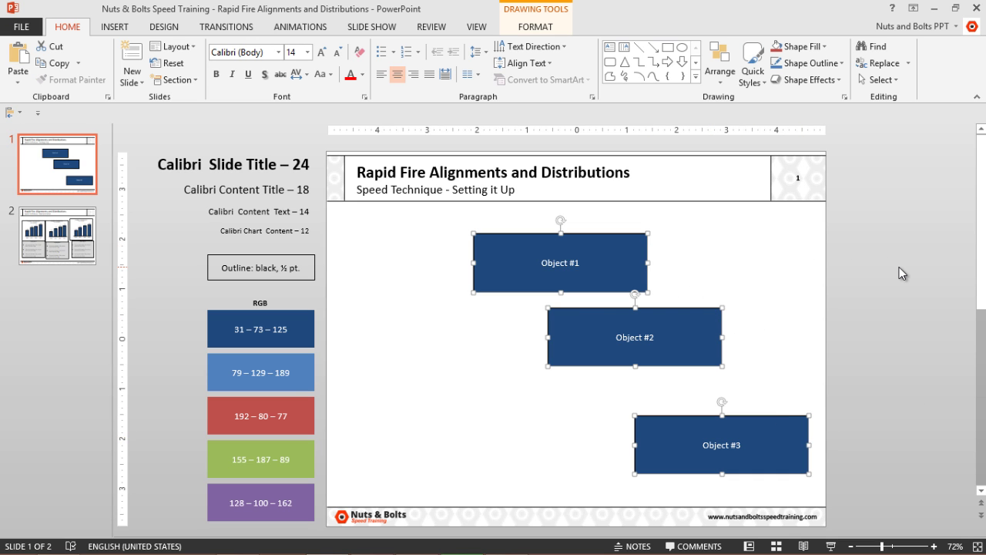
key("alt")
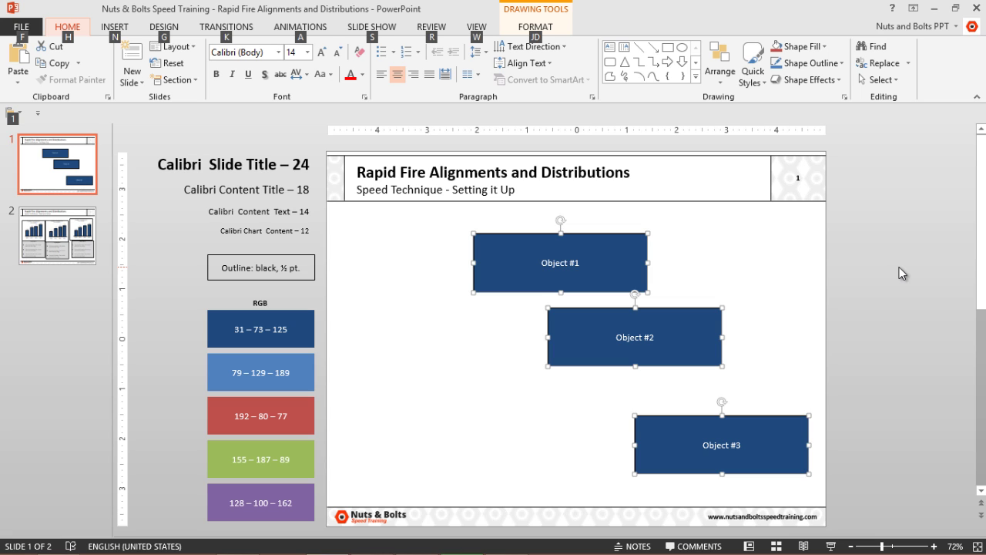
key("1")
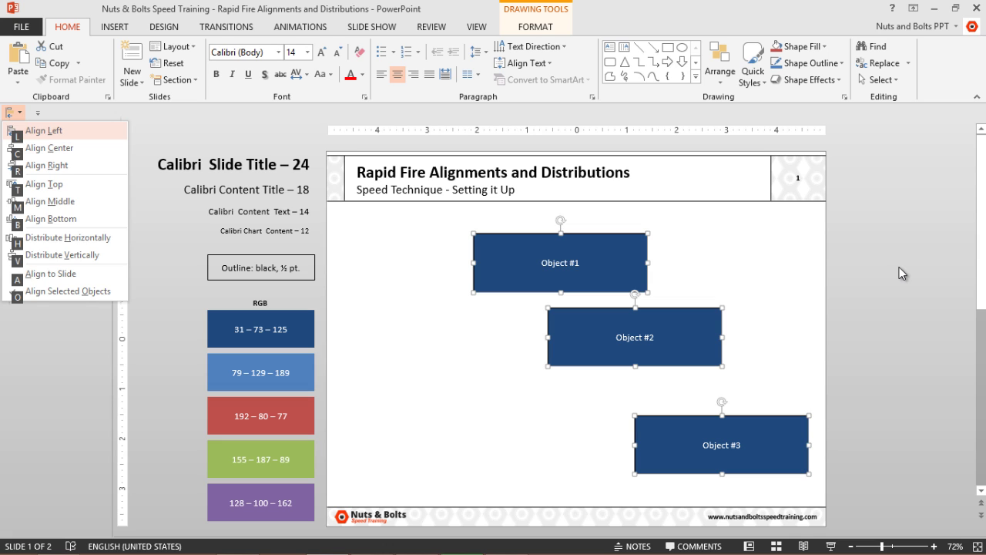
key("l")
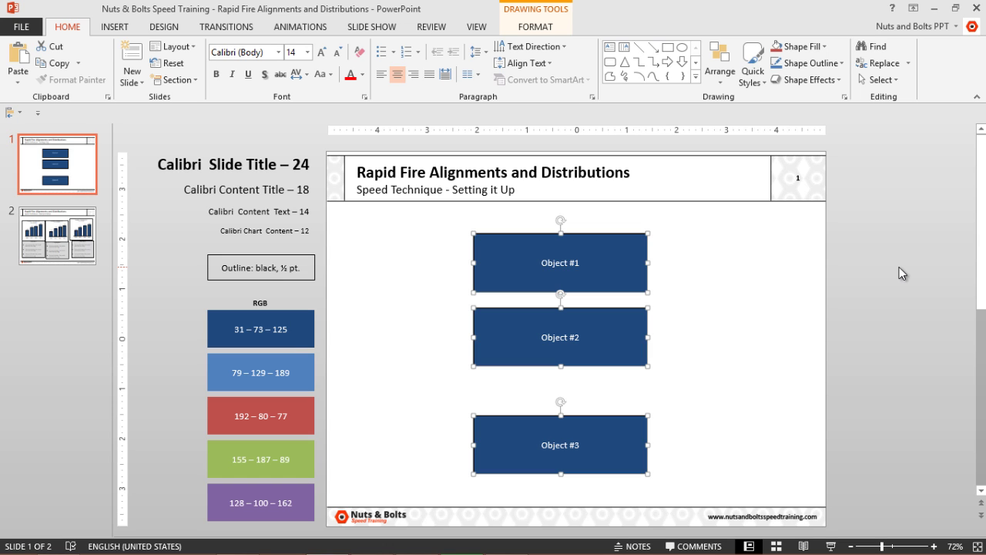
- Distribute the three boxes vertically with Alt, 1, V, then move to slide 2
key("alt")
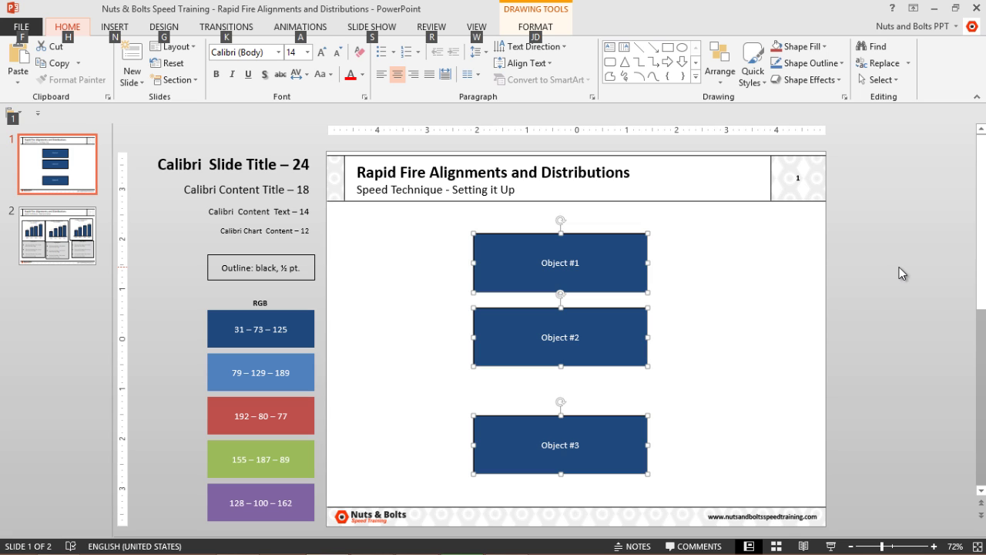
key("1")
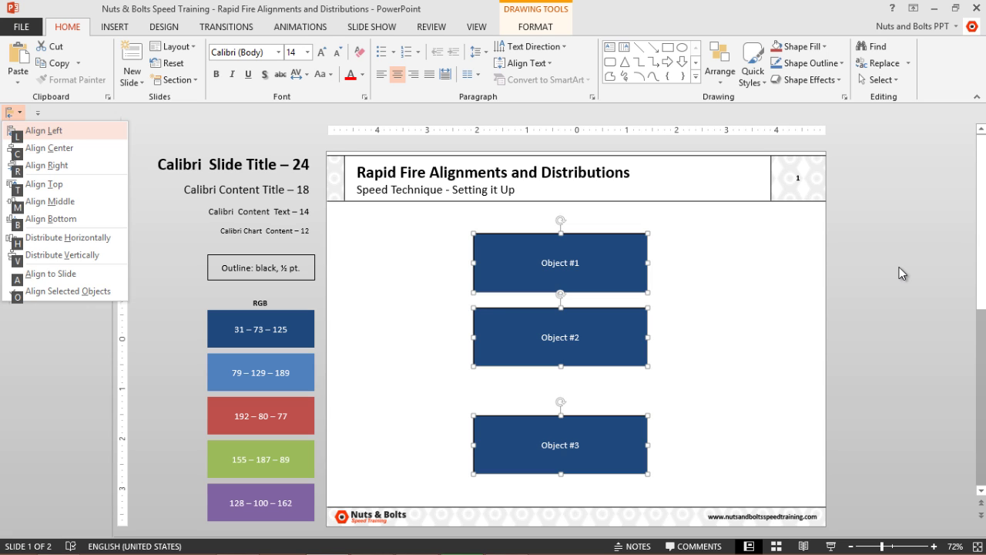
key("v")
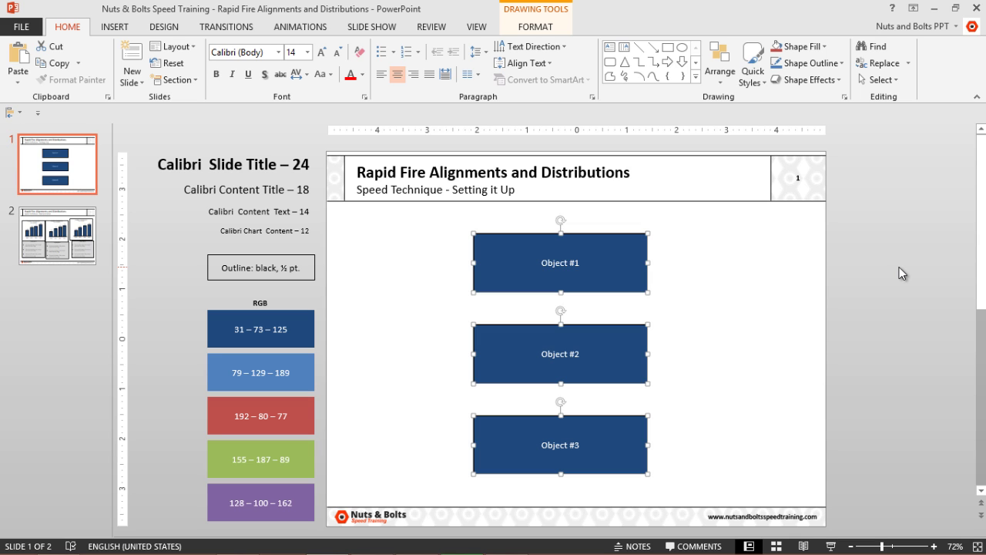
key("Page_Down")
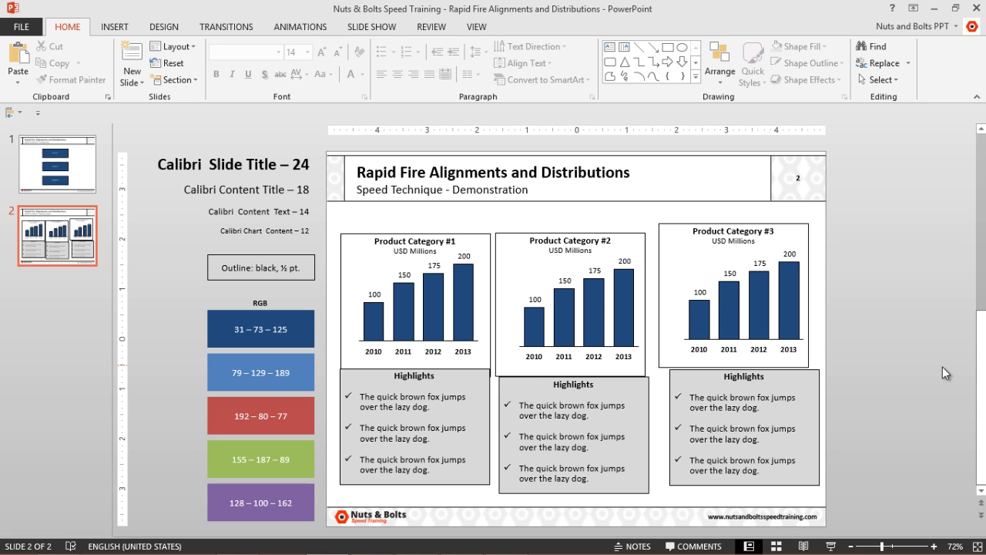
- Top-align the three Product Category charts and distribute them horizontally with Alt, 1, T and H
left_click(406, 425)
left_click(344, 316, "shift")
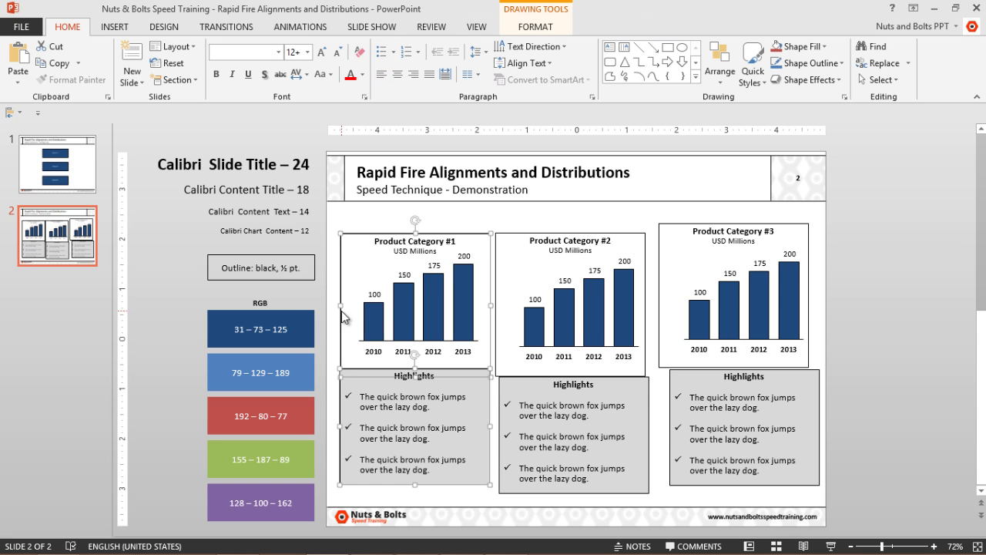
left_click(691, 407)
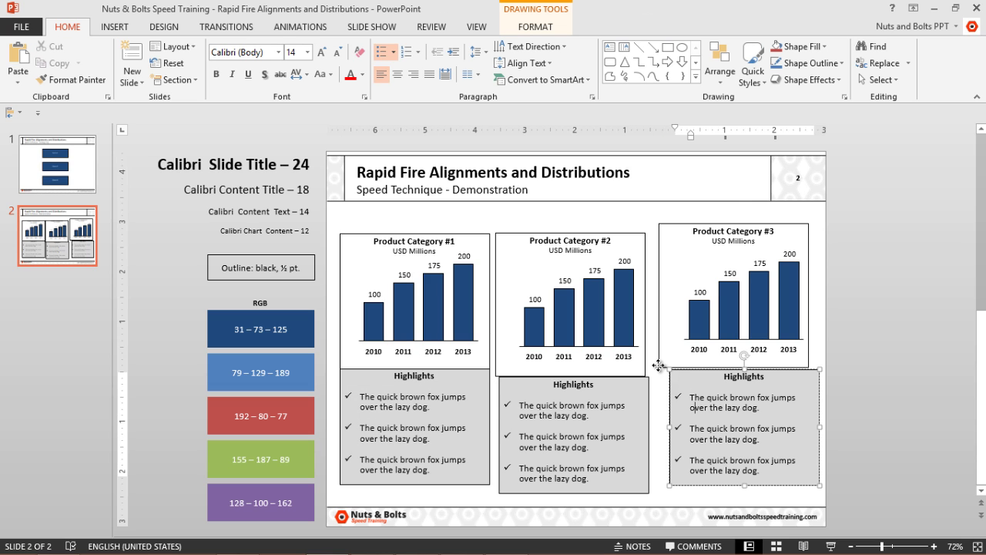
left_click_drag(658, 365, 668, 365)
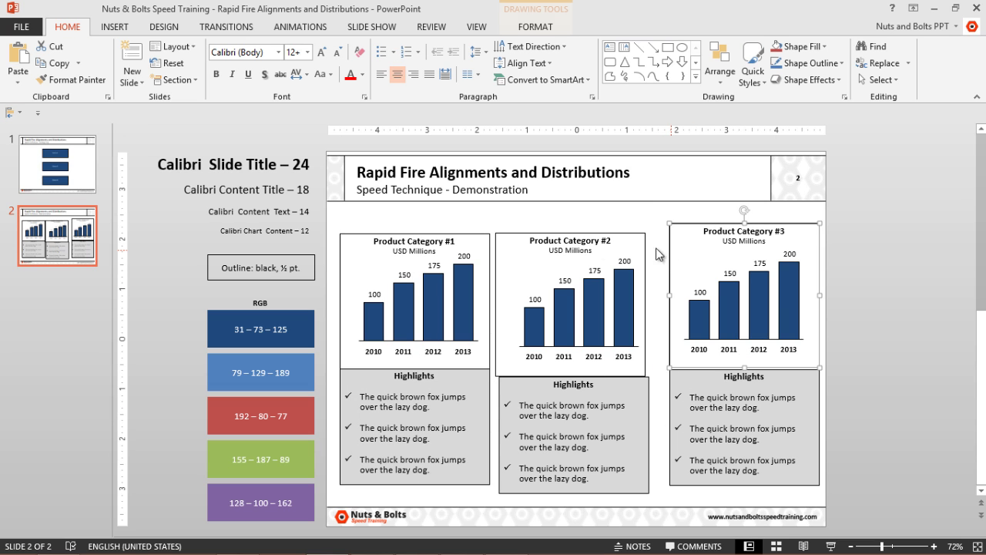
left_click(502, 248, "shift")
left_click(342, 242, "shift")
key("alt+1")
key("t")
key("alt+1")
key("h")
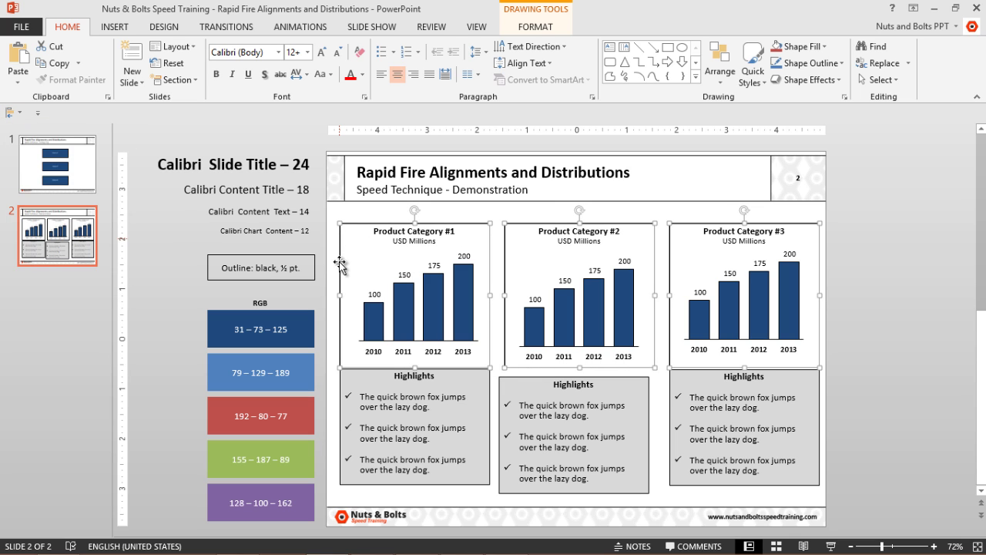
- Top-align the three Highlights boxes and distribute them horizontally across the slide
left_click(403, 436)
left_click(570, 438, "shift")
left_click(712, 433, "shift")
key("alt+1")
key("t")
key("alt+1")
key("h")
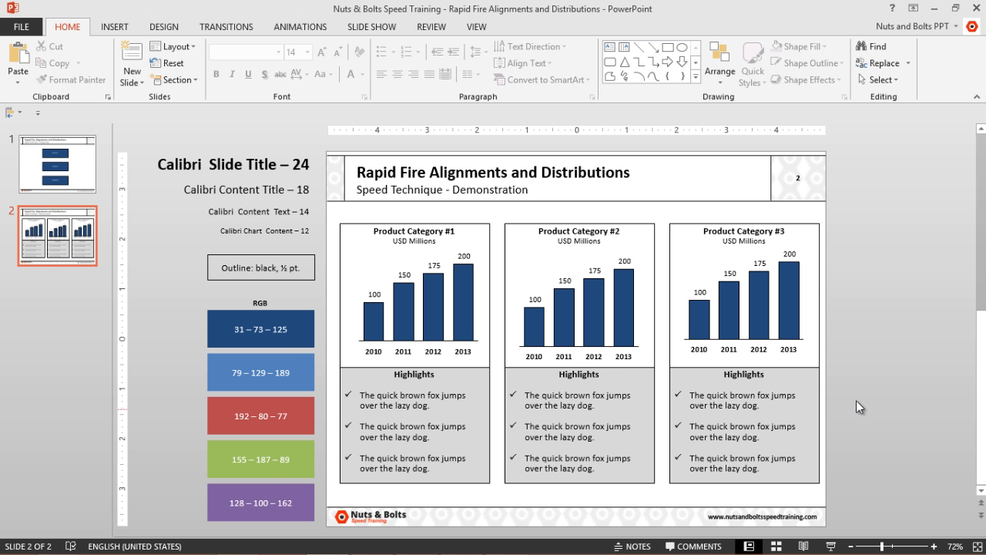
- Align Middle the chart in each of the three panels, then ungroup with Ctrl+Shift+G
left_click_drag(760, 312, 644, 208)
key("alt+1")
key("m")
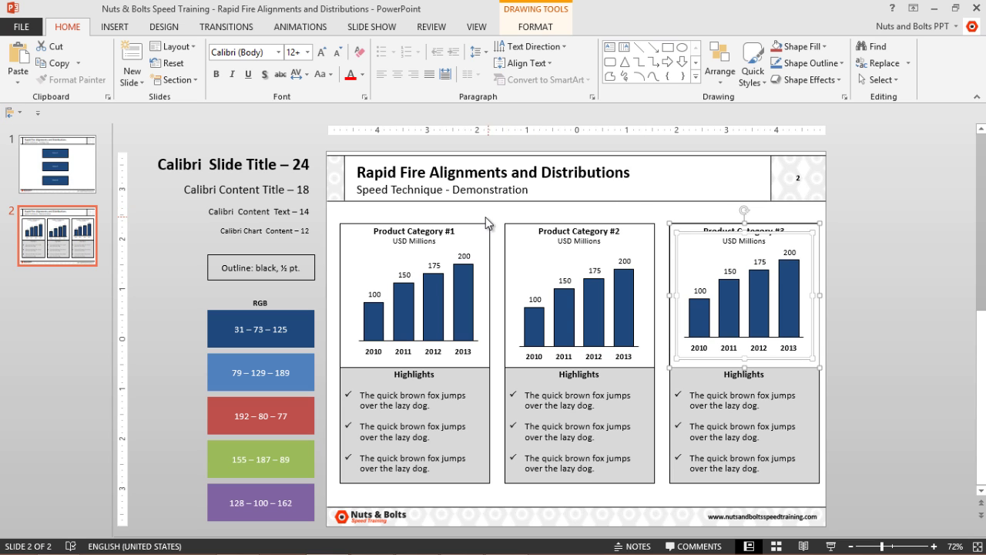
left_click_drag(484, 216, 668, 406)
key("alt+1")
key("m")
left_click_drag(321, 214, 513, 402)
key("alt+1")
key("m")
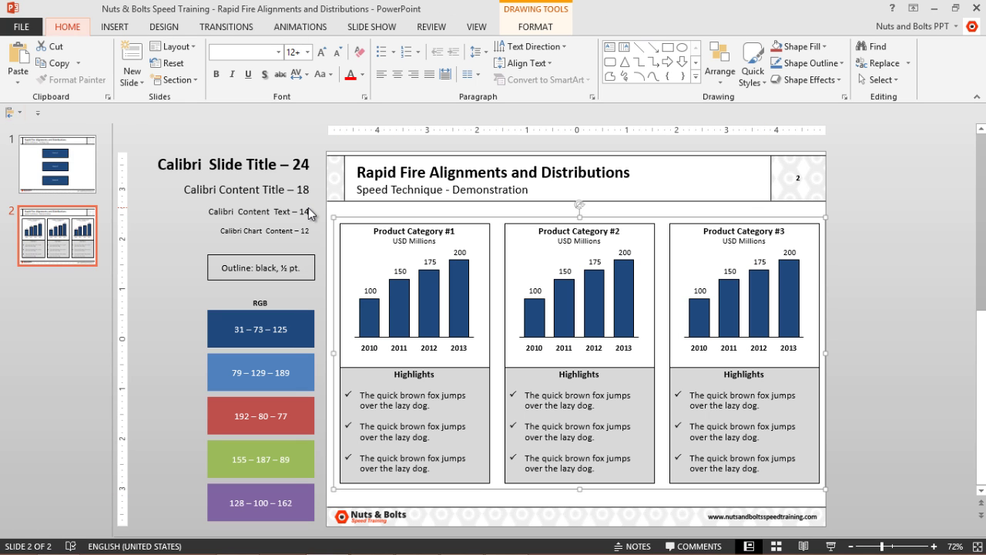
key("ctrl+shift+g")
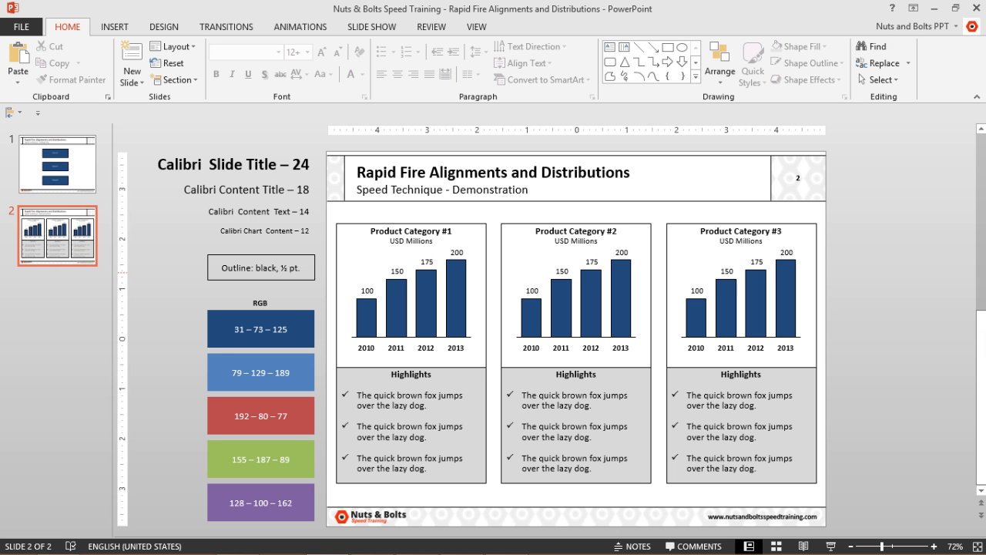
- Select all three product panels on slide 3
scroll(968, 364, "down", 1)
left_click_drag(844, 510, 681, 287)
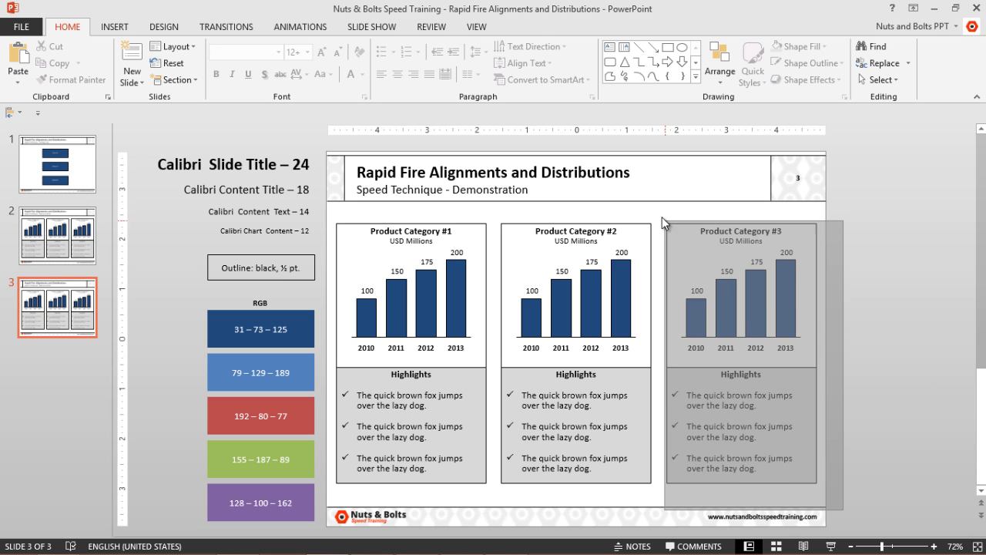
left_click_drag(662, 217, 662, 216)
left_click_drag(678, 505, 481, 229)
left_click_drag(522, 498, 339, 265)
left_click(567, 301, "shift")
left_click(735, 318, "shift")
- Top-align the three panels and distribute them horizontally with Alt, 1, T and H
key("alt")
key("1")
key("t")
key("alt")
key("1")
key("h")
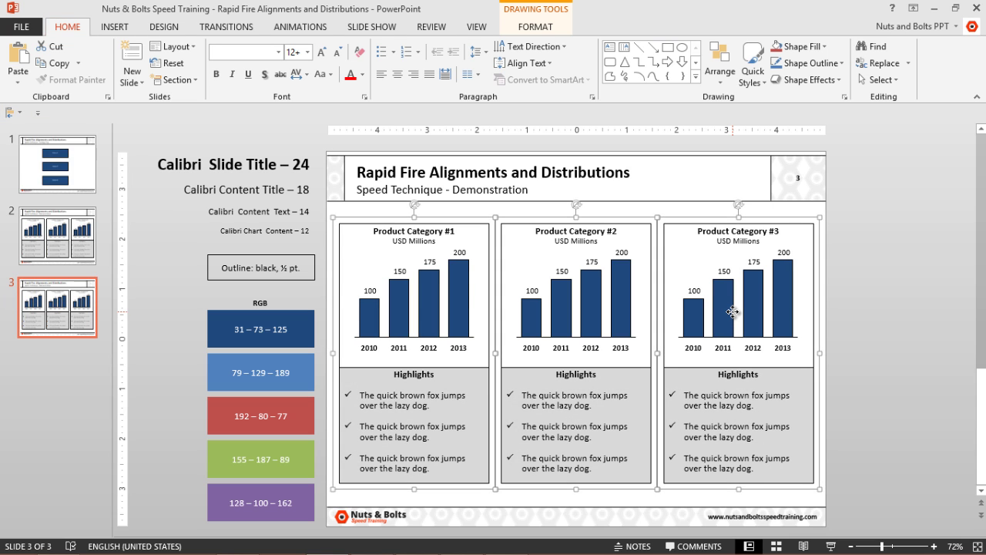